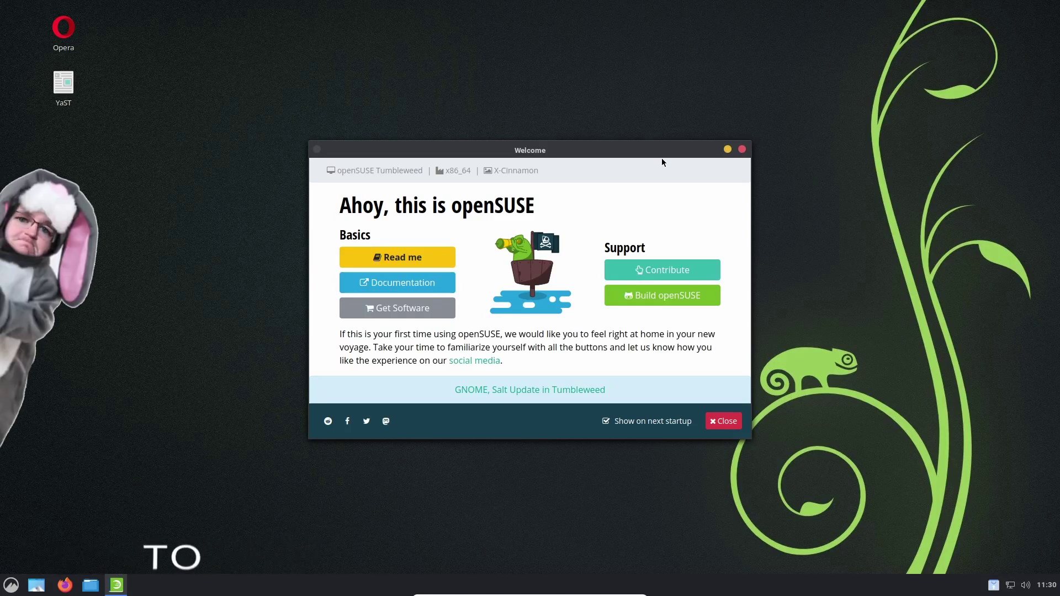
Move the openSUSE Welcome window up, then close it
left_click_drag(631, 148, 633, 81)
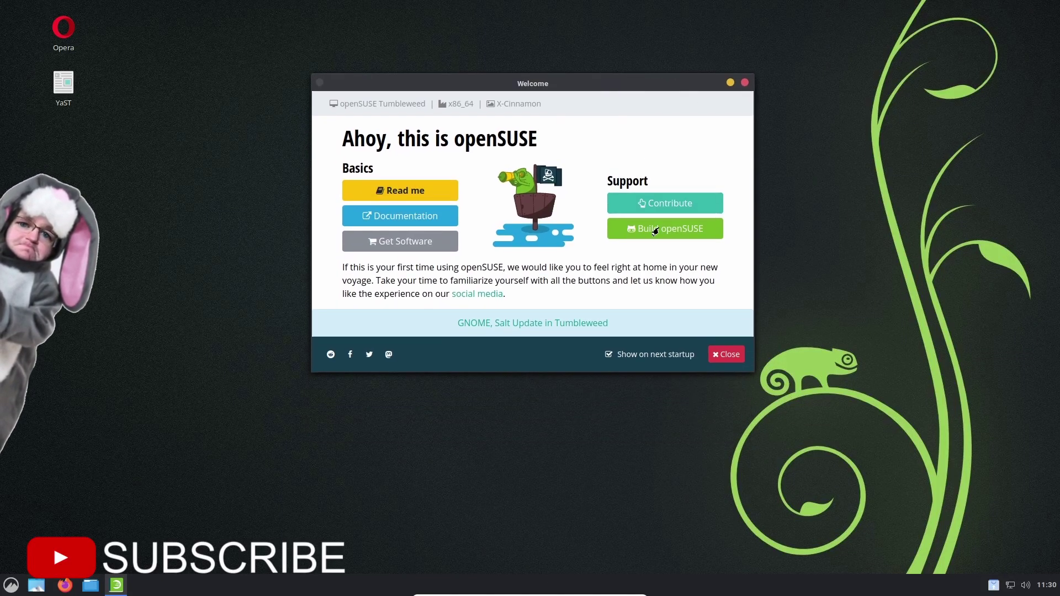
left_click_drag(505, 83, 515, 85)
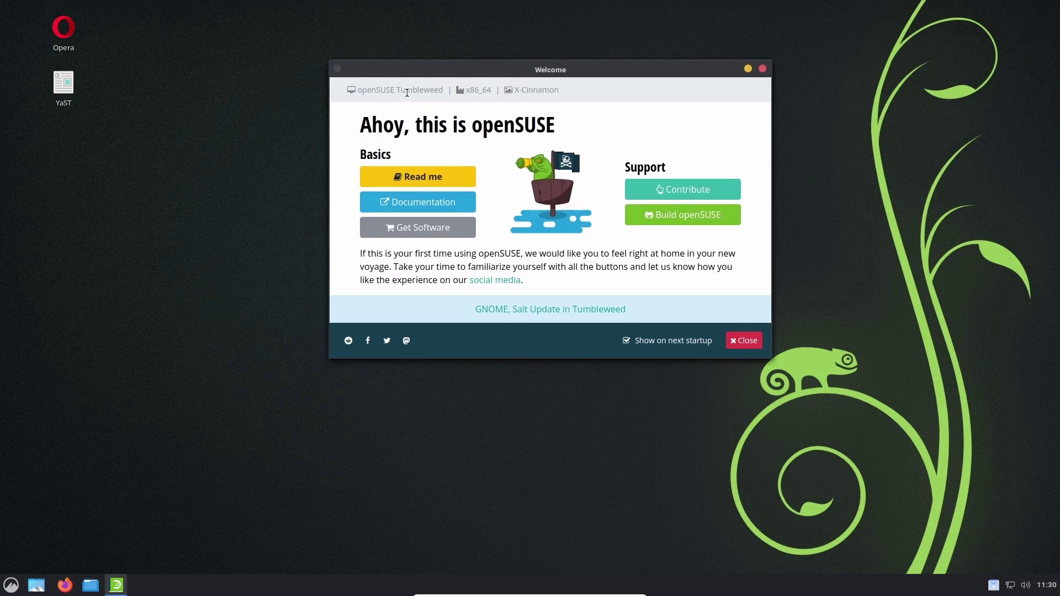
left_click(762, 68)
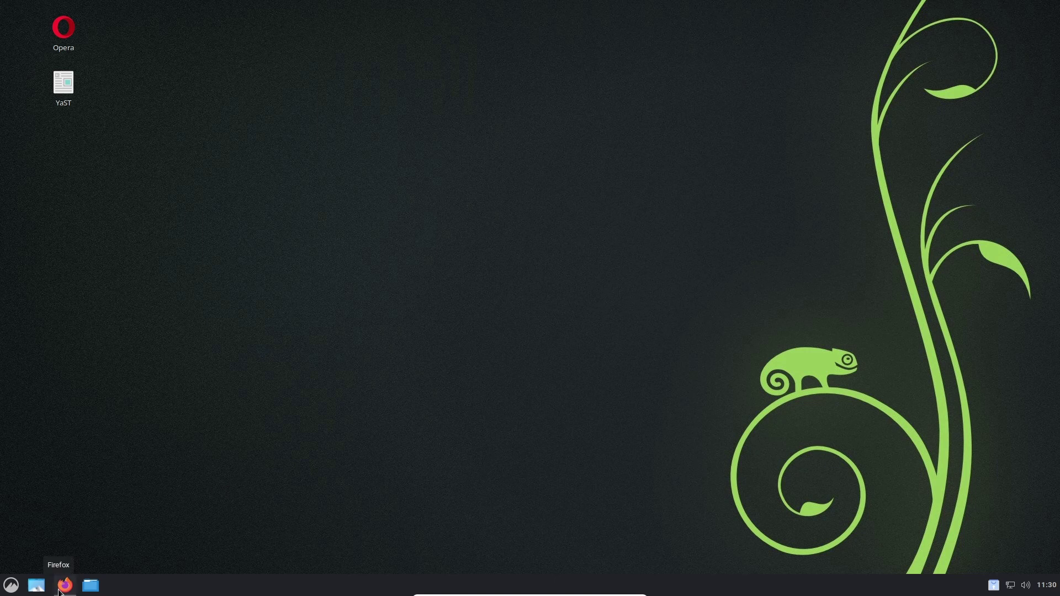
Launch Firefox from the Internet category of the Cinnamon application menu
left_click(11, 585)
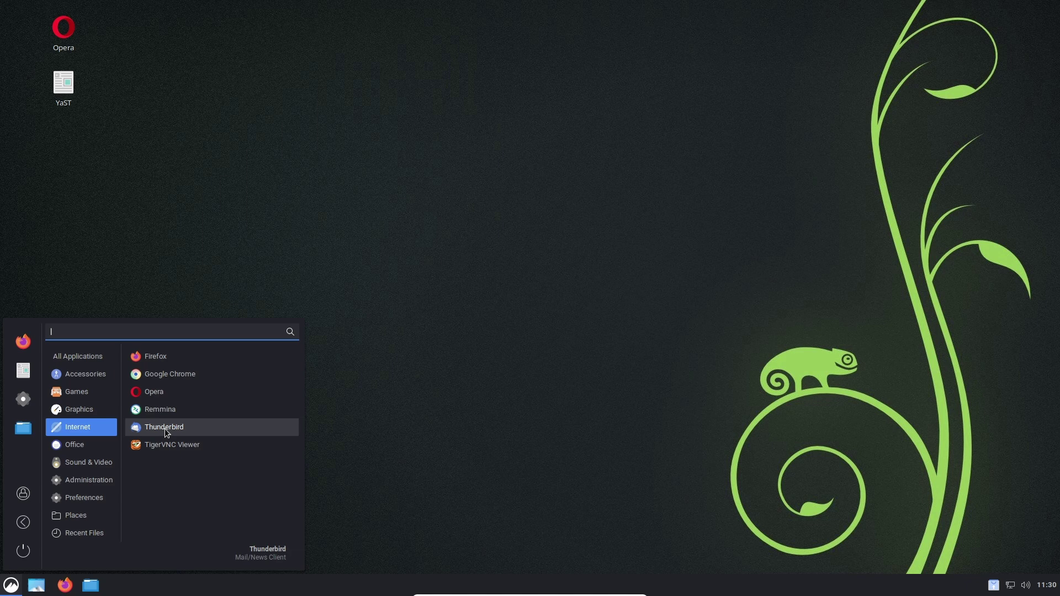
left_click(84, 449)
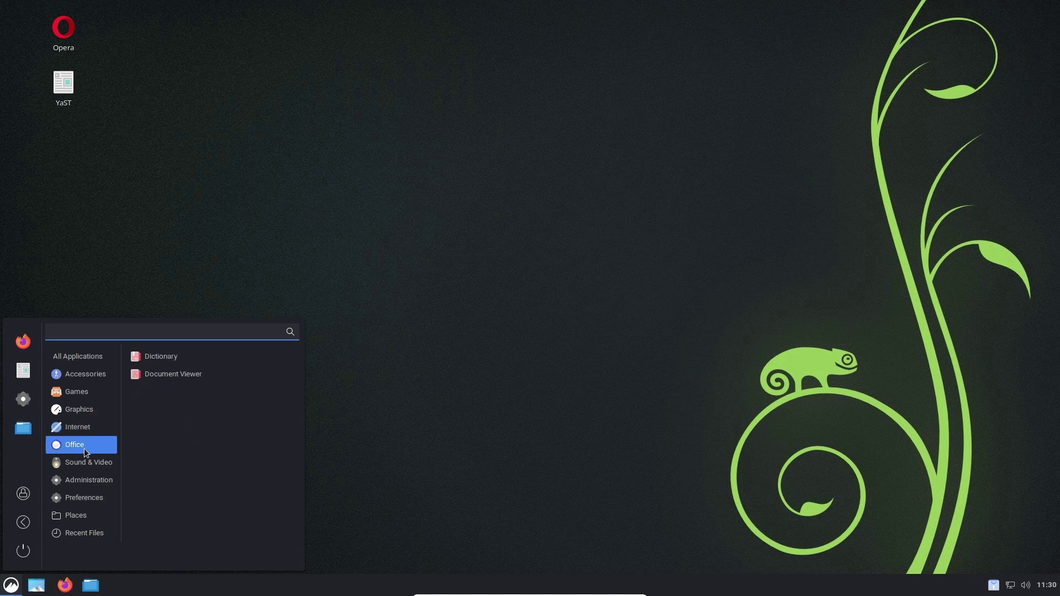
left_click(89, 428)
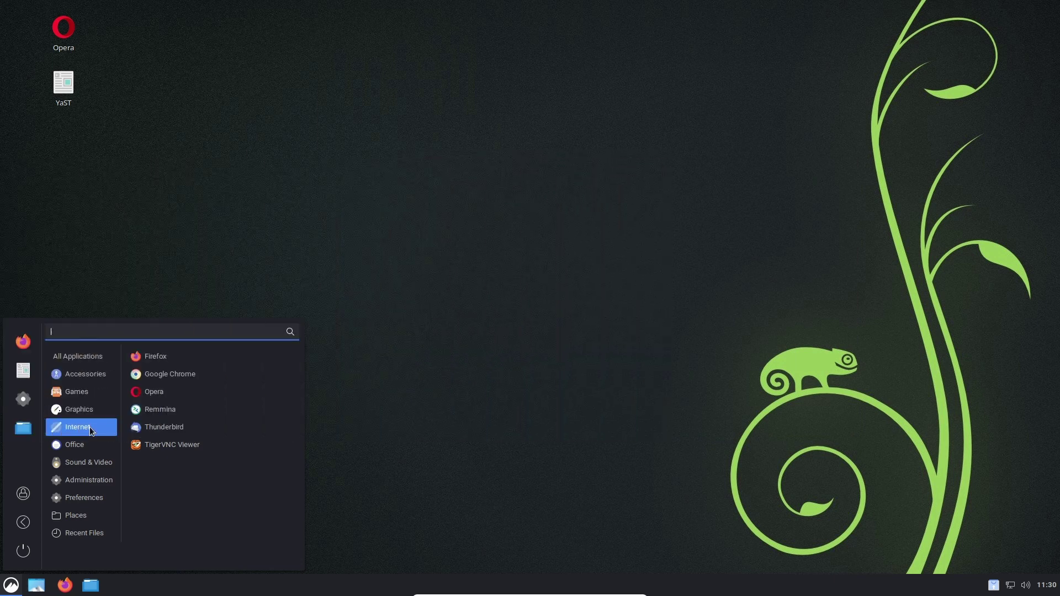
left_click(153, 356)
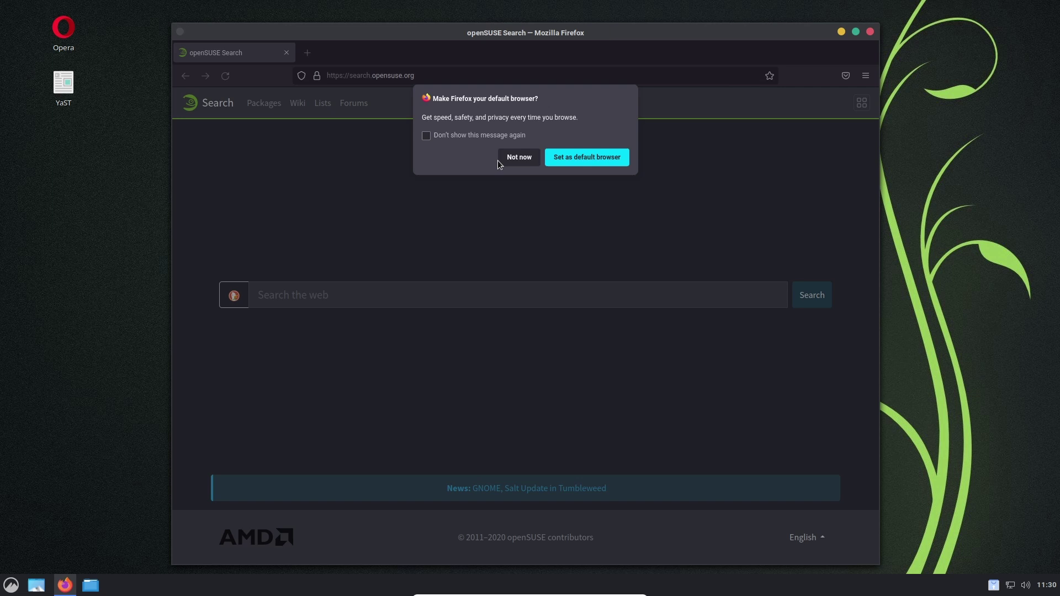
Decline the default-browser prompt and minimize the Firefox window
left_click(517, 157)
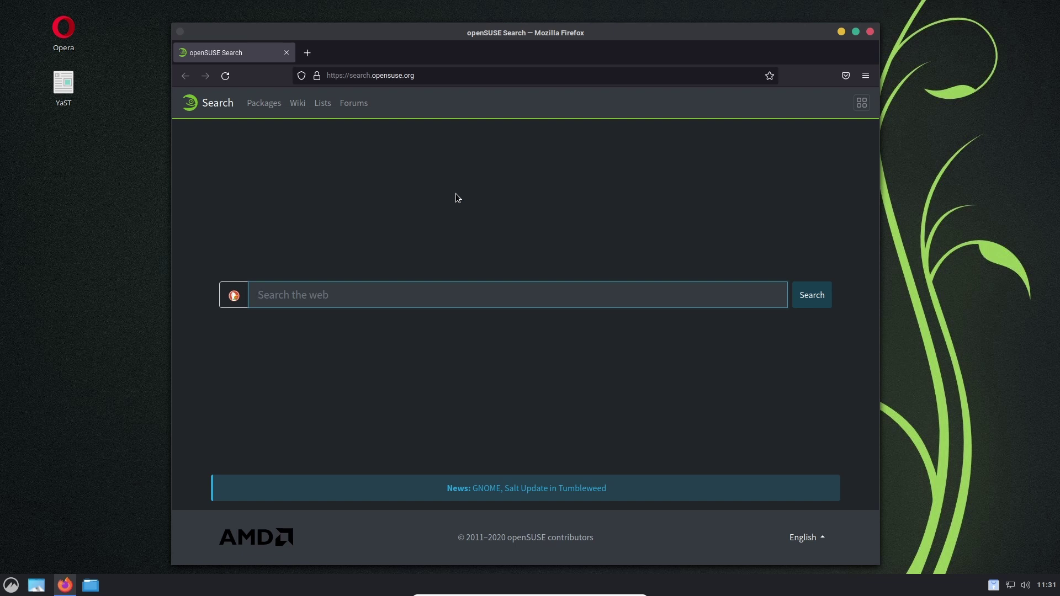
left_click(841, 32)
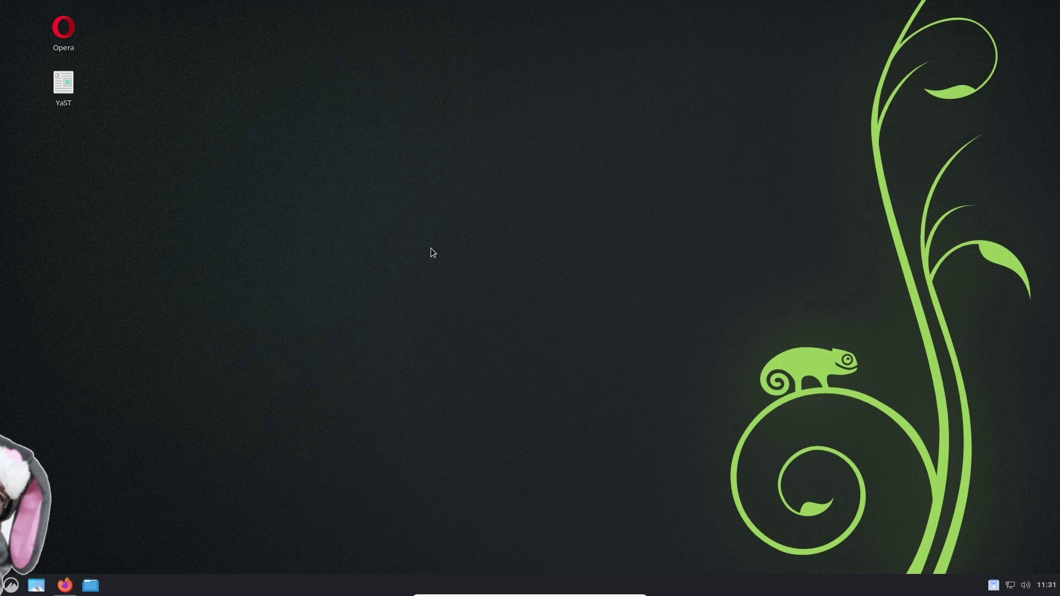
Launch YaST from the desktop icon, authenticating with the root password
double_click(68, 89)
type("•")
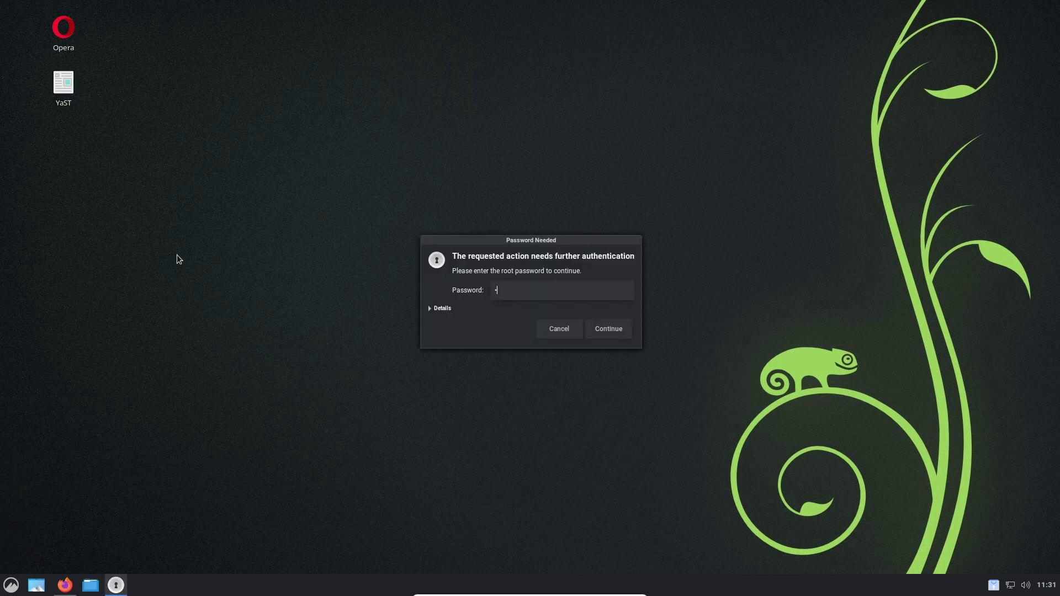
type("••••")
key("Return")
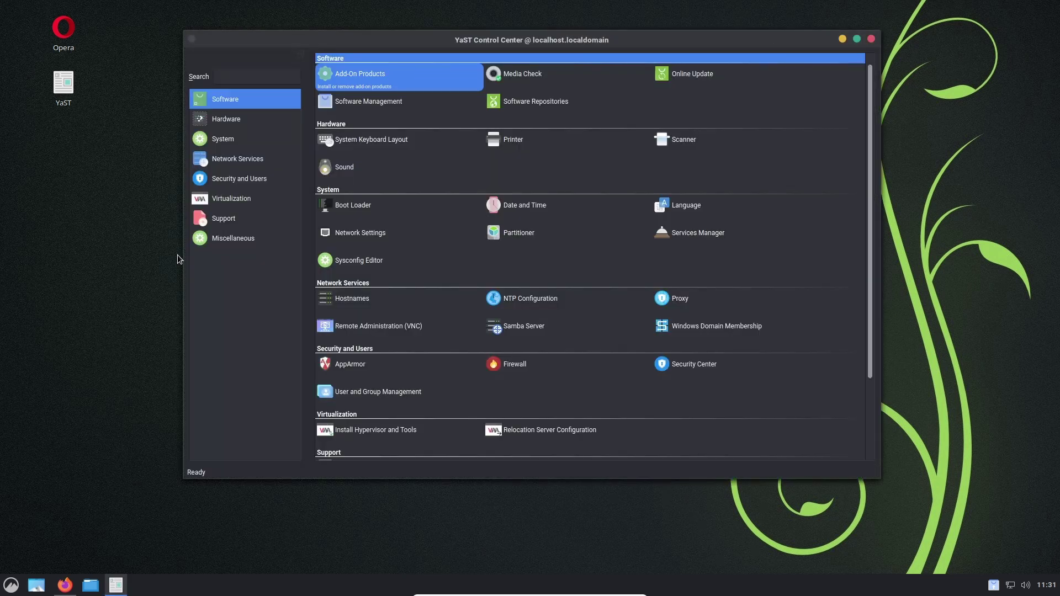
Open Software Management and inspect the Dependencies menu's recommended-packages option without changes
left_click(393, 105)
left_click(305, 108)
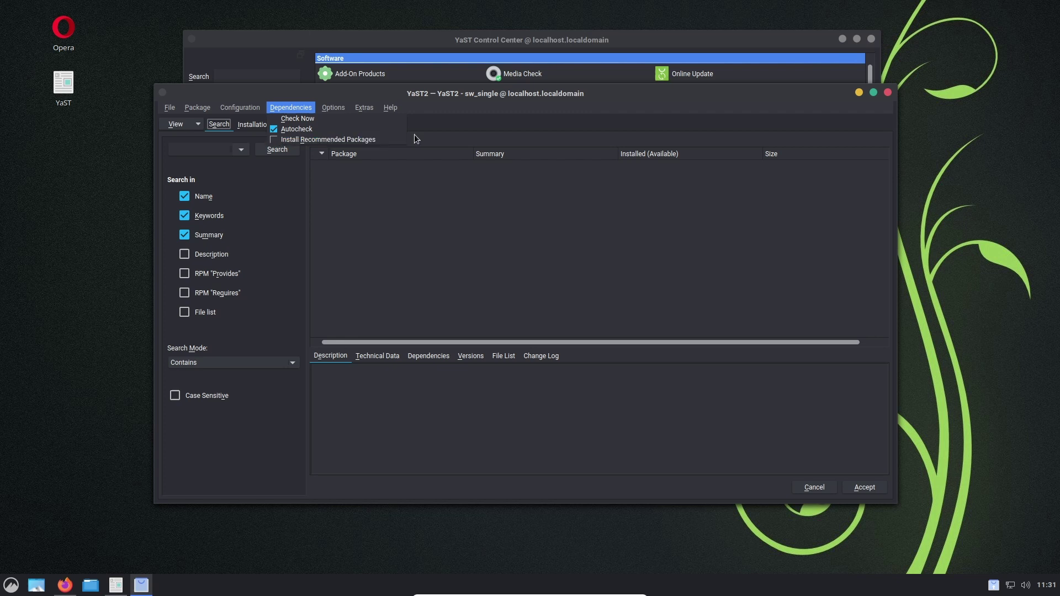
left_click(444, 134)
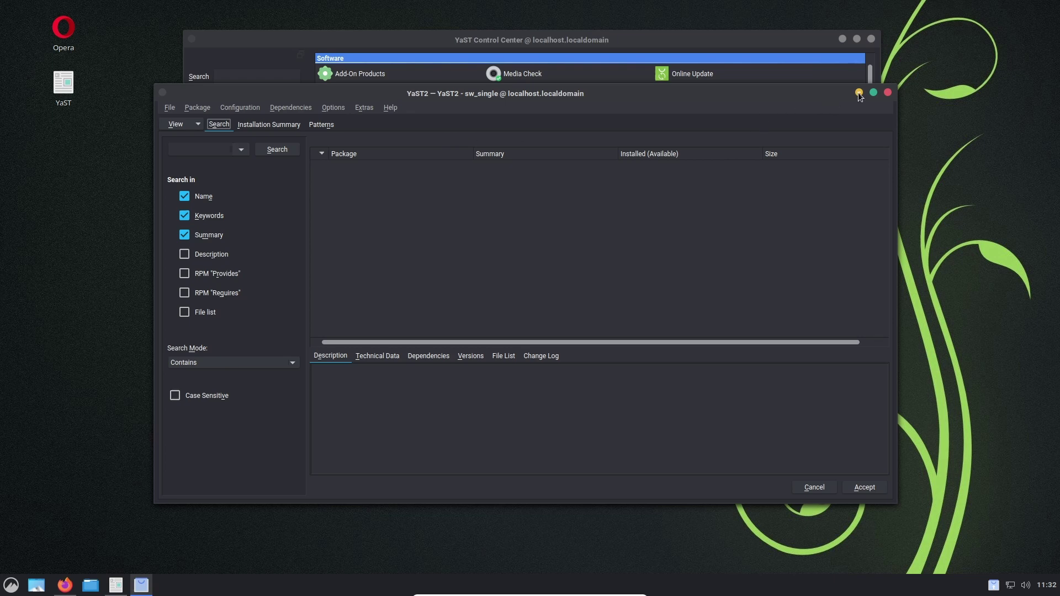
Close Software Management, launch Xfce Terminal via a 'ter' search, then move and enlarge it
left_click(886, 94)
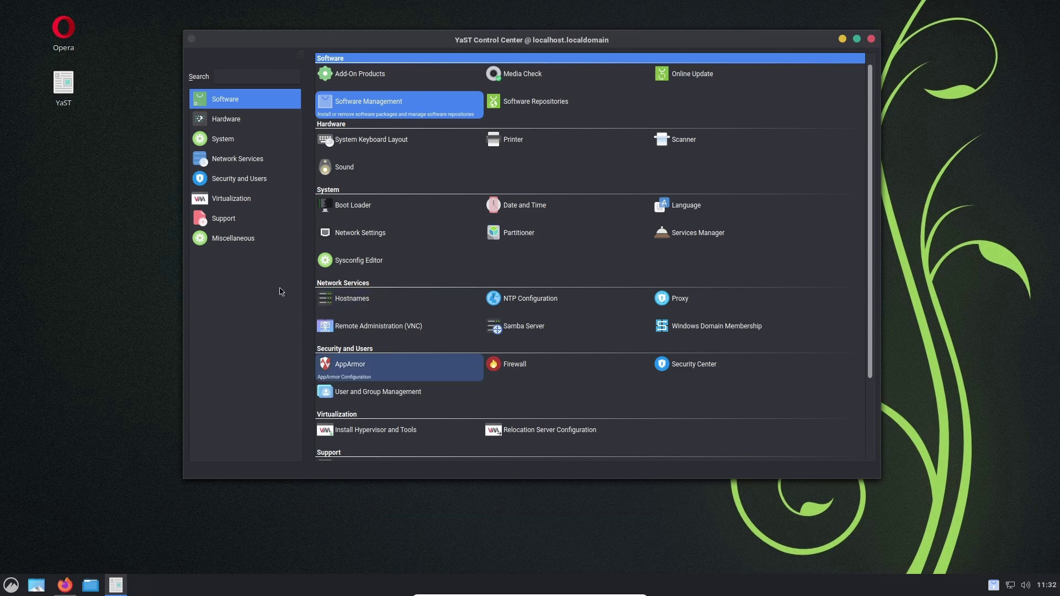
left_click(11, 584)
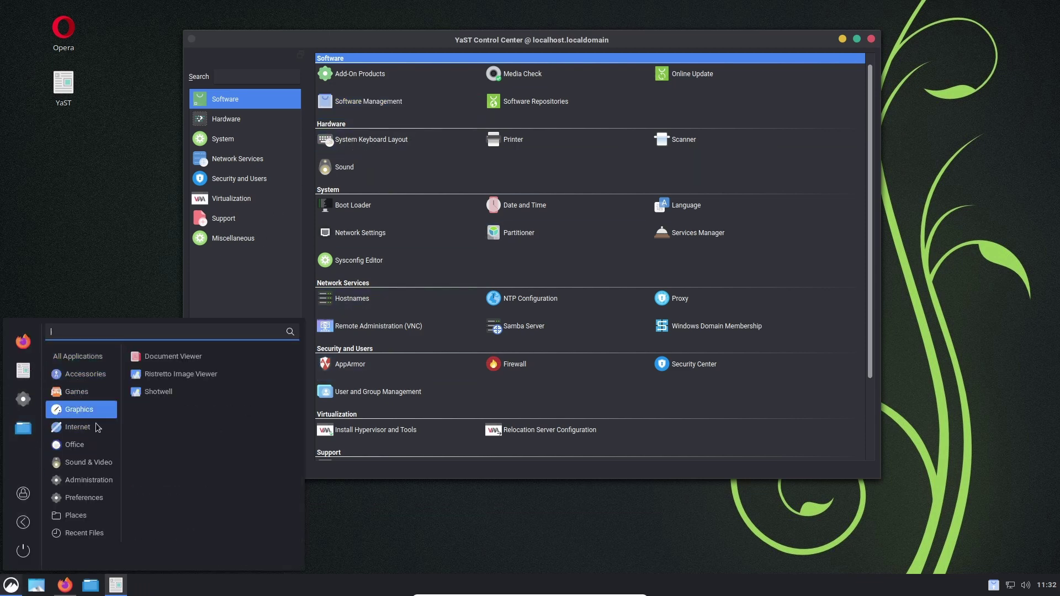
type("ter")
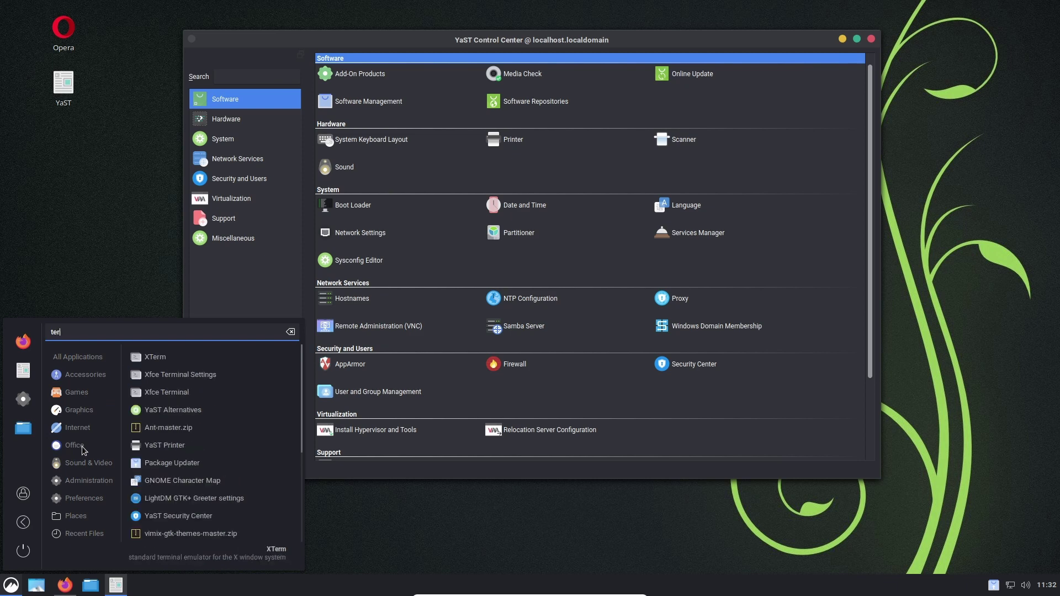
left_click(167, 392)
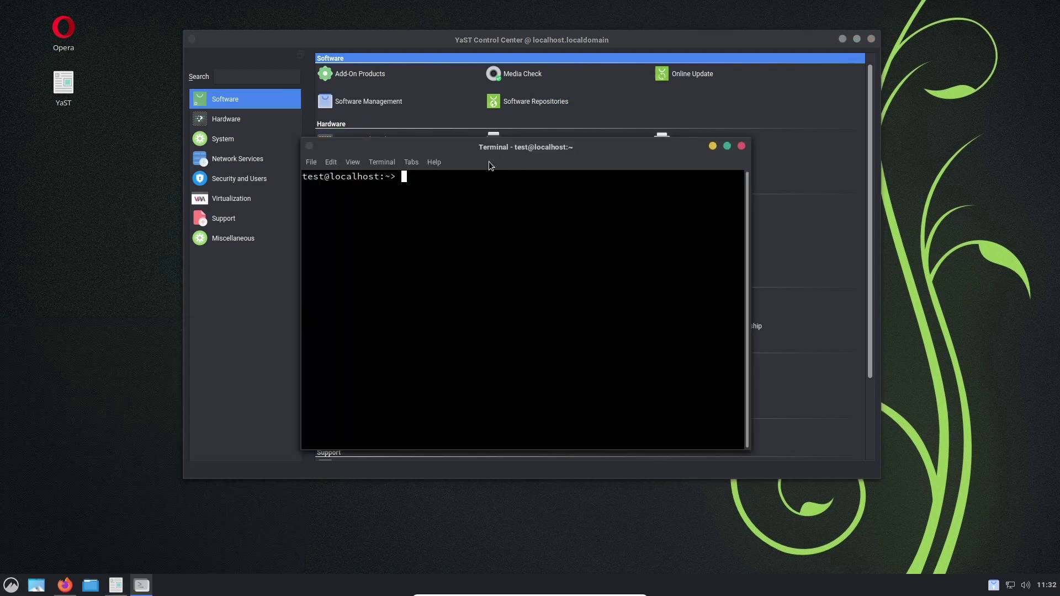
left_click_drag(488, 162, 433, 136)
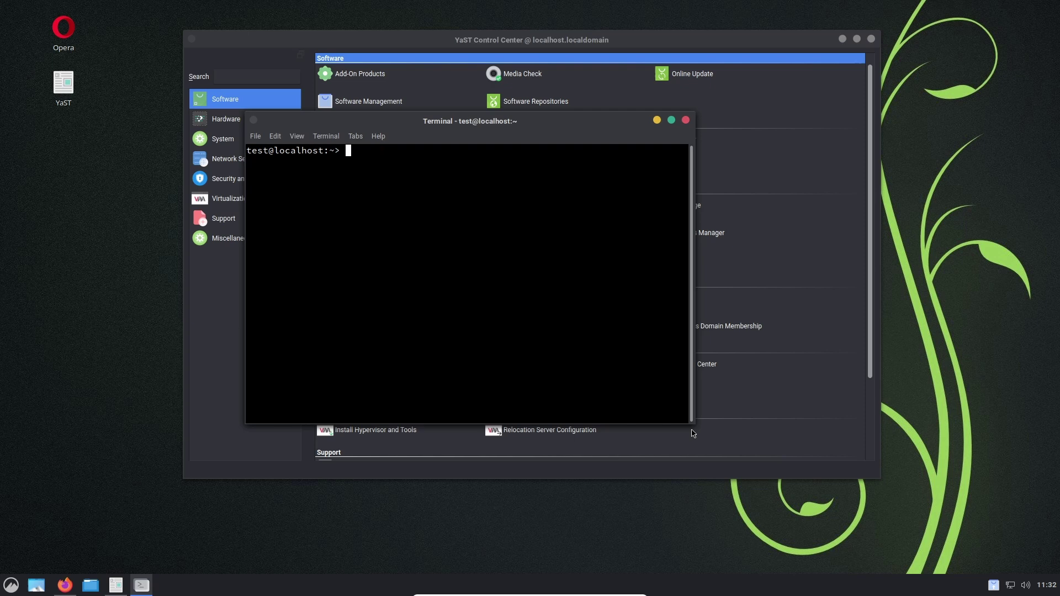
left_click_drag(692, 434, 1015, 529)
Reopen Software Management, review the Dependencies and Options menus unchanged, then close it
left_click(399, 111)
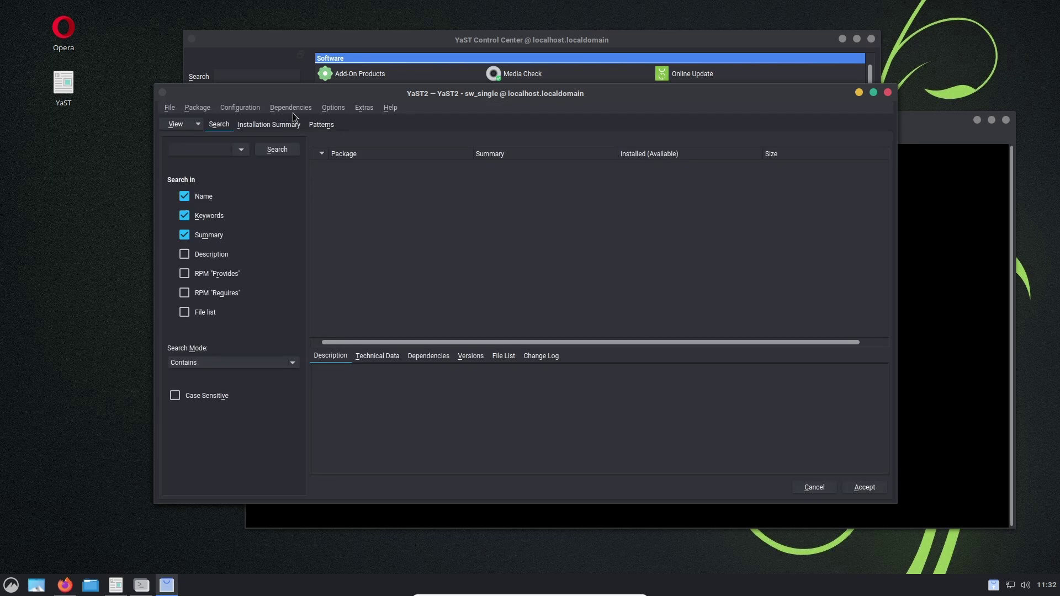
left_click(291, 108)
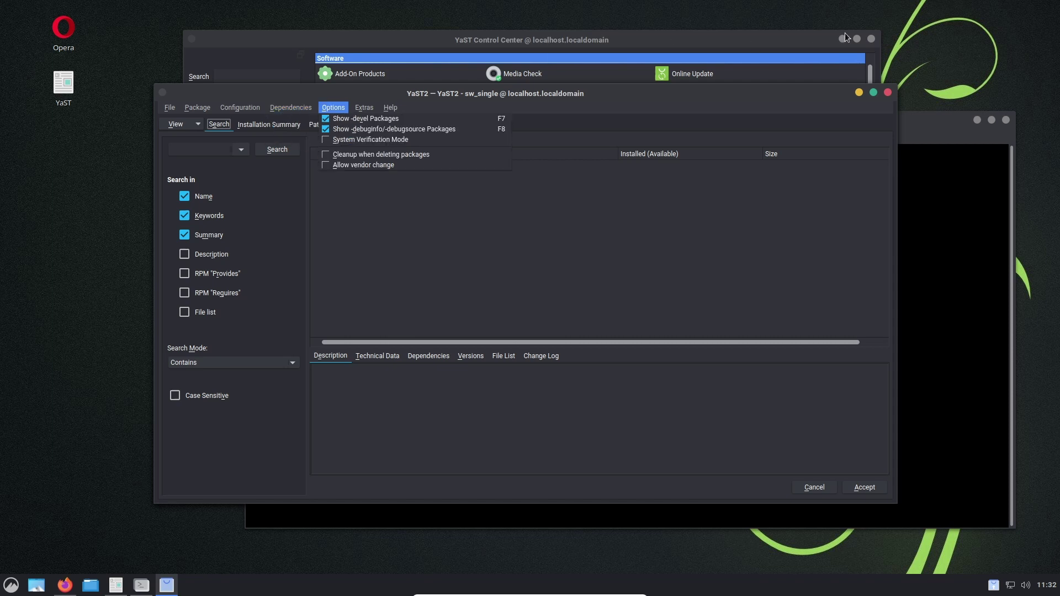
left_click(859, 97)
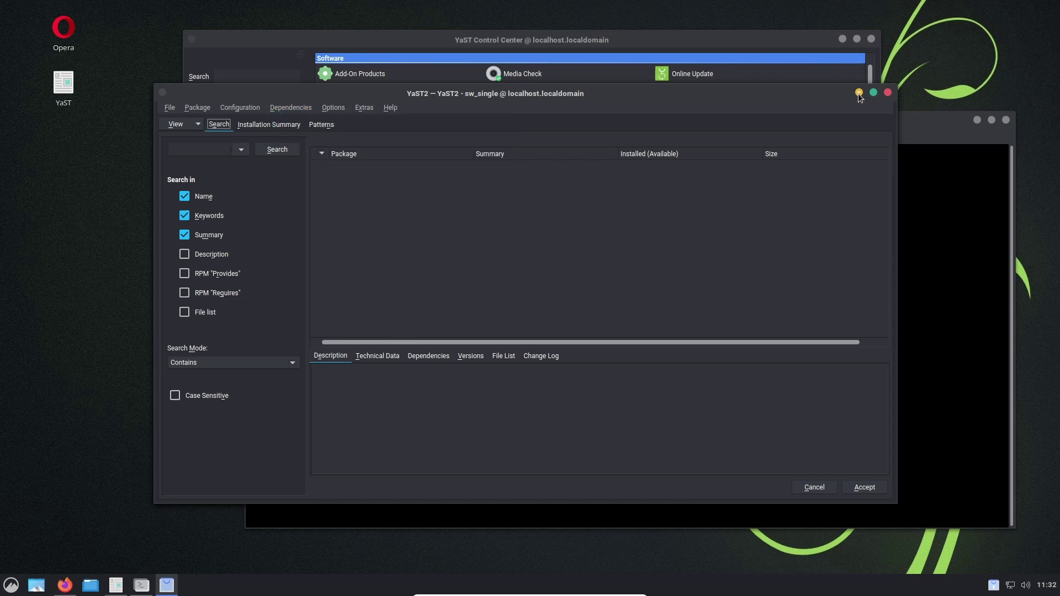
left_click(887, 93)
Run 'cd /etc/zypp' from history, list its files, and type 'sudo nano zypp.conf'
left_click(907, 119)
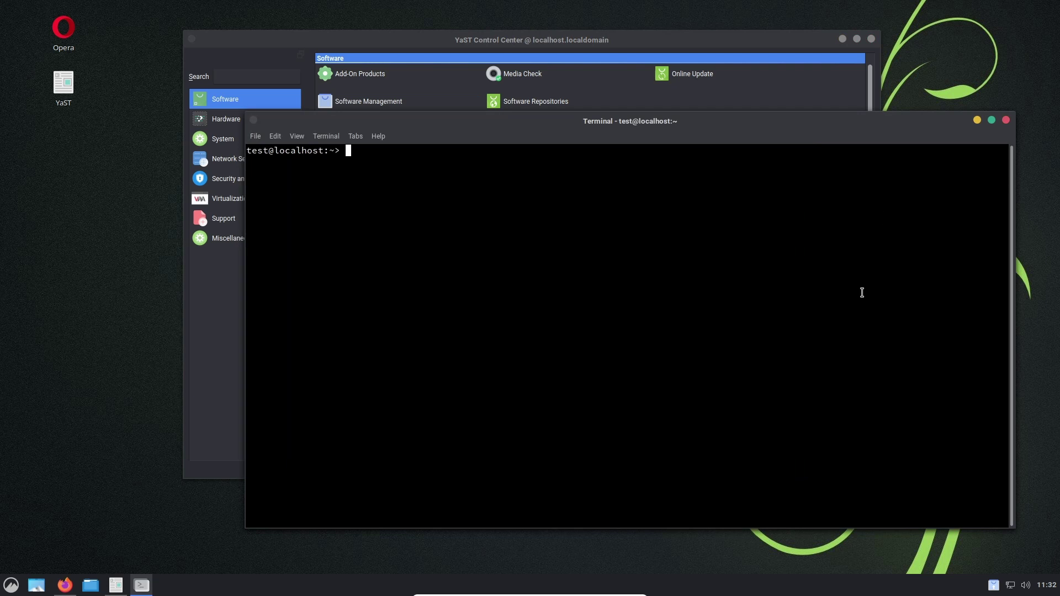
key("Up")
key("Up")
key("Up")
key("Up")
key("Up")
key("Up")
key("Up")
key("Up")
key("Return")
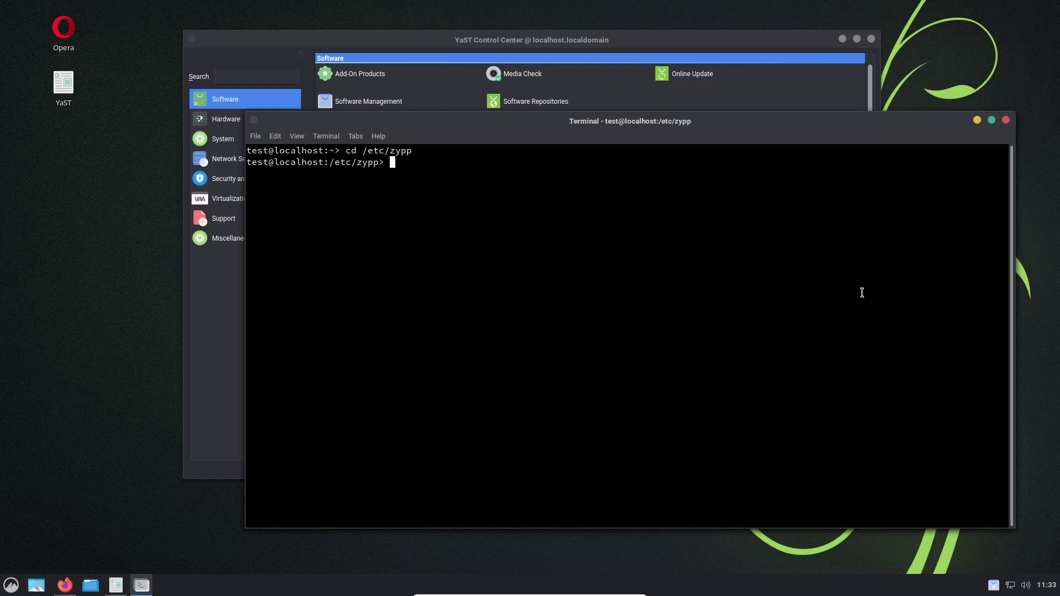
type("ls")
key("Return")
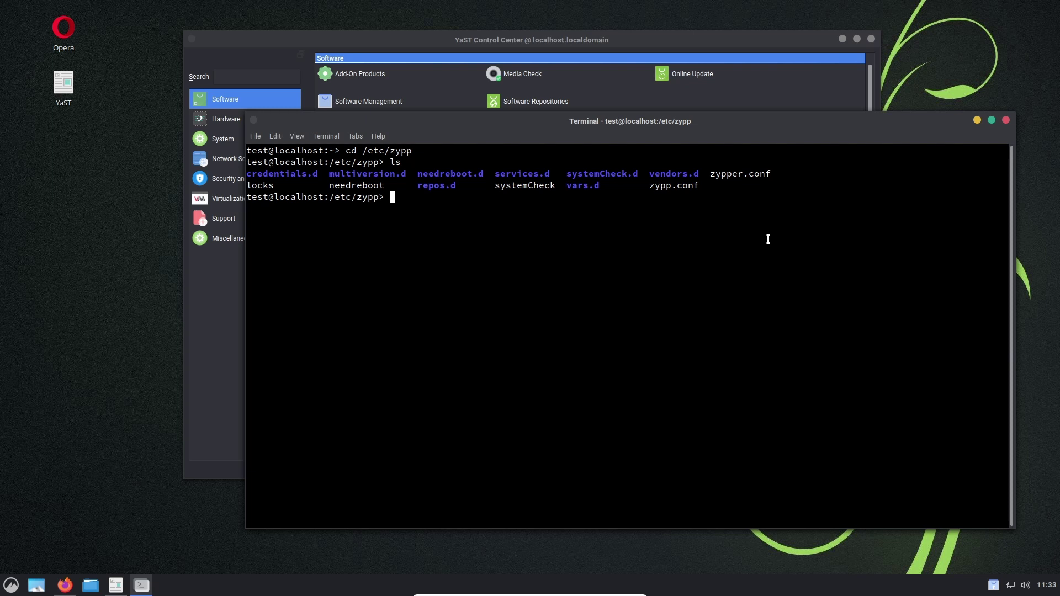
type("sudo ")
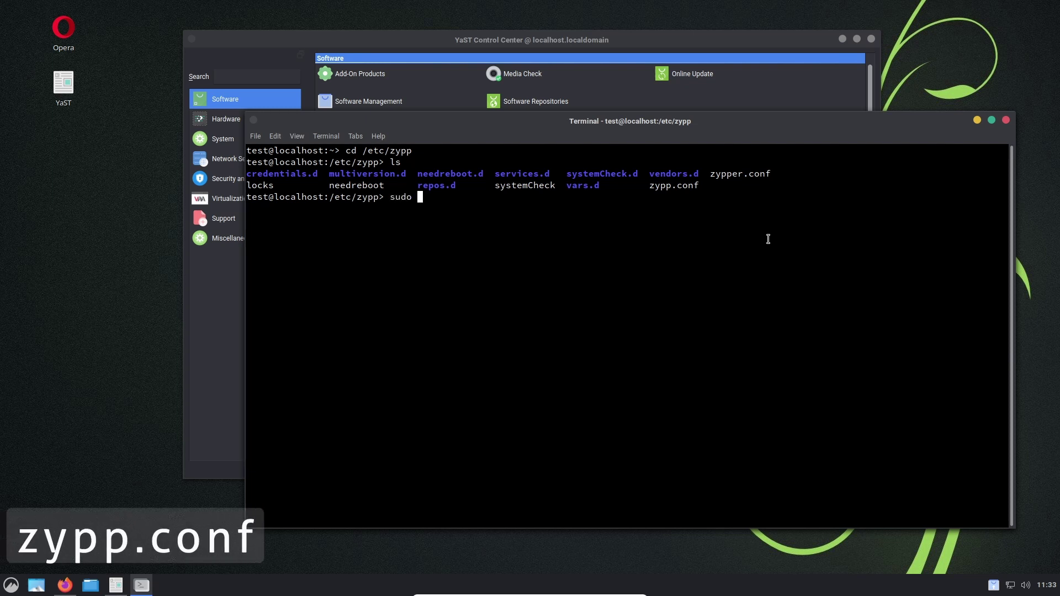
type("nano zypp.conf")
Open zypp.conf in nano as root and move the cursor along the solver.onlyRequires = true line
key("Return")
key("Down")
key("Down")
key("Down")
key("Down")
key("Down")
key("Down")
key("Down")
key("Down")
key("Down")
key("Down")
key("Down")
key("Down")
key("Down")
key("Down")
key("Down")
key("Down")
key("Down")
key("Down")
key("Down")
key("Down")
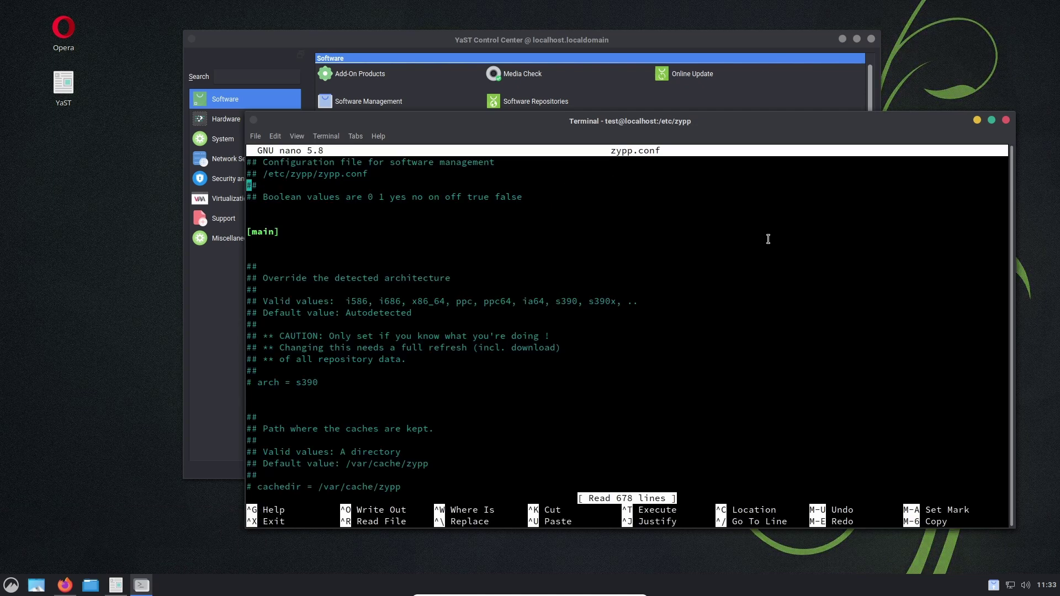
key("Down")
key("Down")
key("Down")
key("Down")
key("Down")
key("Down")
key("Down")
key("Down")
key("Down")
key("Down")
key("Down")
key("Down")
key("Down")
key("Down")
key("Down")
key("Down")
key("Down")
key("Down")
key("Down")
key("Down")
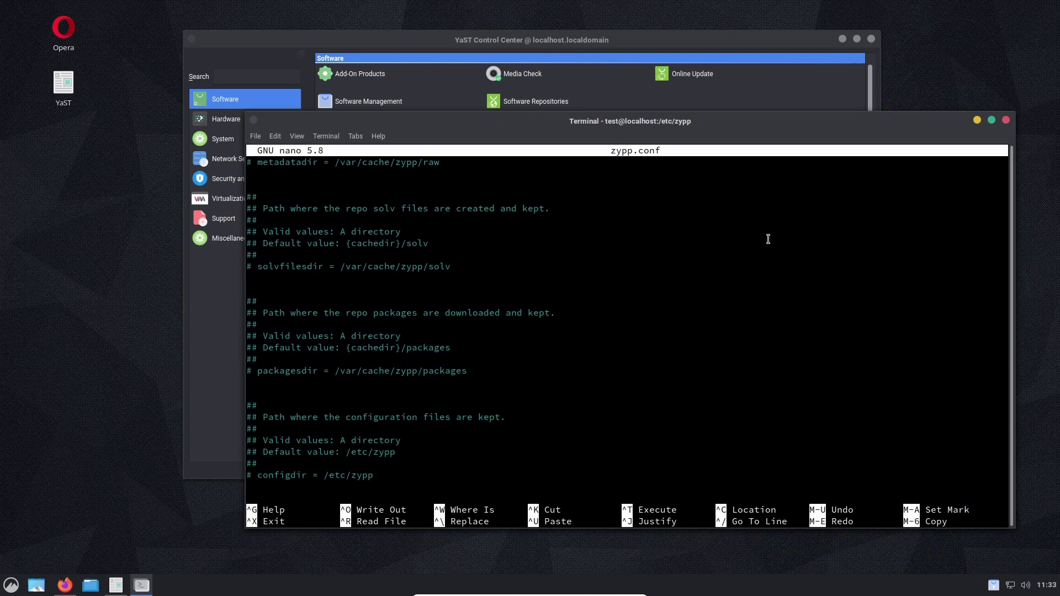
key("Up")
key("Up")
key("Up")
key("Up")
key("Up")
key("Up")
key("Up")
key("Up")
key("Up")
key("Up")
key("Up")
key("Up")
key("Up")
key("Up")
key("Up")
key("Up")
key("Up")
key("Up")
key("Up")
key("Up")
key("Down")
key("Down")
key("Down")
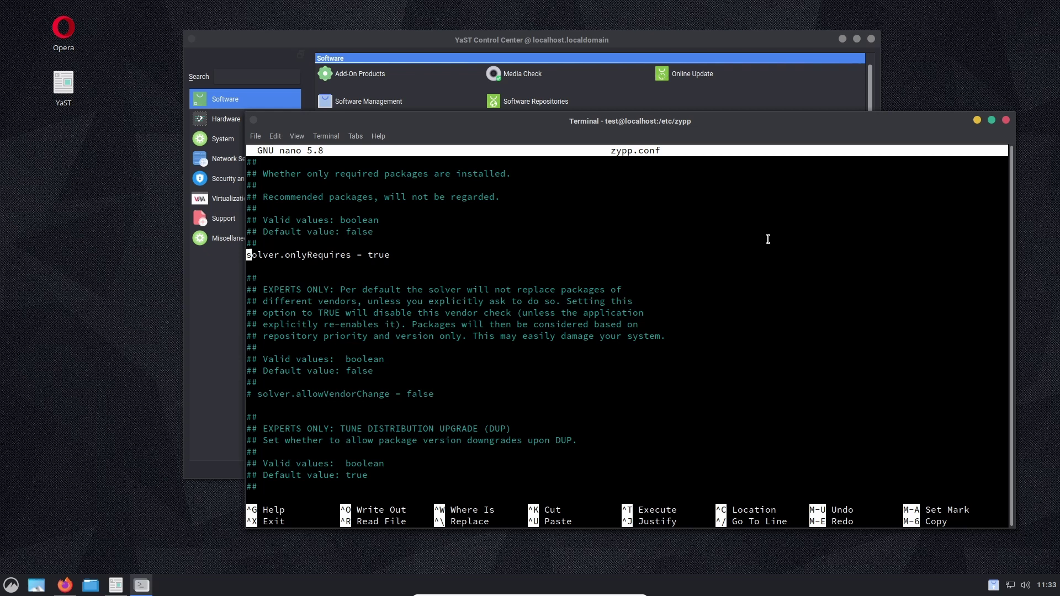
key("Right")
key("Right")
key("Right")
key("Right")
key("Right")
key("Right")
key("Right")
key("Right")
key("Right")
key("Right")
key("Right")
key("Right")
key("Right")
key("Right")
key("Right")
key("Right")
key("Right")
key("Right")
key("Right")
key("Right")
key("Left")
key("Left")
key("Left")
key("Left")
key("Left")
key("Left")
key("Left")
key("Left")
key("Left")
key("Left")
key("Left")
key("Left")
key("Left")
key("Left")
key("Left")
key("Left")
key("Left")
key("Left")
key("Left")
key("Left")
key("Right")
key("Right")
key("Right")
key("Right")
key("Right")
key("Right")
key("Right")
key("Right")
key("Right")
key("Right")
key("Right")
key("Right")
key("Right")
key("Right")
key("Right")
key("Right")
key("Right")
key("Right")
key("Right")
key("Right")
key("Left")
key("Left")
key("Left")
key("Left")
key("Left")
key("Left")
key("Left")
key("Left")
key("Left")
key("Left")
key("Left")
key("Left")
key("Left")
key("Left")
key("Left")
key("Left")
key("Left")
key("Left")
key("Left")
key("Left")
key("Right")
key("Right")
key("Right")
key("Right")
key("Right")
key("Right")
key("Right")
key("Right")
key("Right")
key("Right")
key("Right")
key("Right")
key("Right")
key("Right")
key("Right")
key("Right")
key("Right")
key("Right")
key("Right")
key("Right")
key("Left")
key("Left")
key("Left")
key("Left")
key("Left")
key("Left")
key("Left")
key("Left")
key("Left")
key("Left")
key("Left")
key("Left")
key("Left")
key("Left")
key("Left")
key("Left")
key("Left")
key("Left")
key("Left")
key("Left")
key("Right")
key("Right")
key("Right")
key("Right")
key("Right")
key("Right")
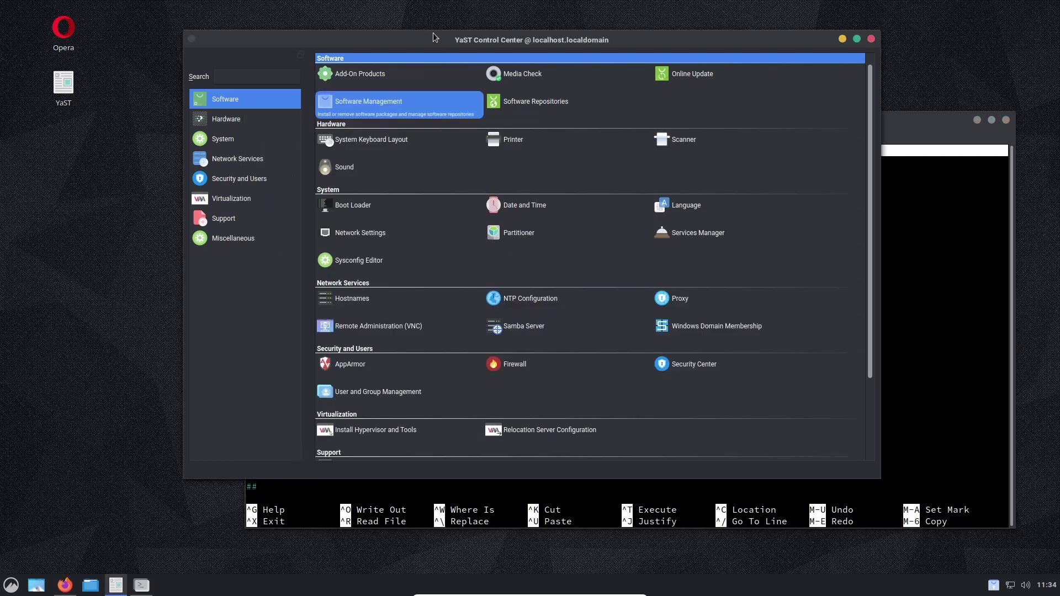
Switch briefly to YaST and back, nudge the terminal, and highlight 'Requires' in solver.onlyRequires
left_click(436, 37)
left_click(896, 116)
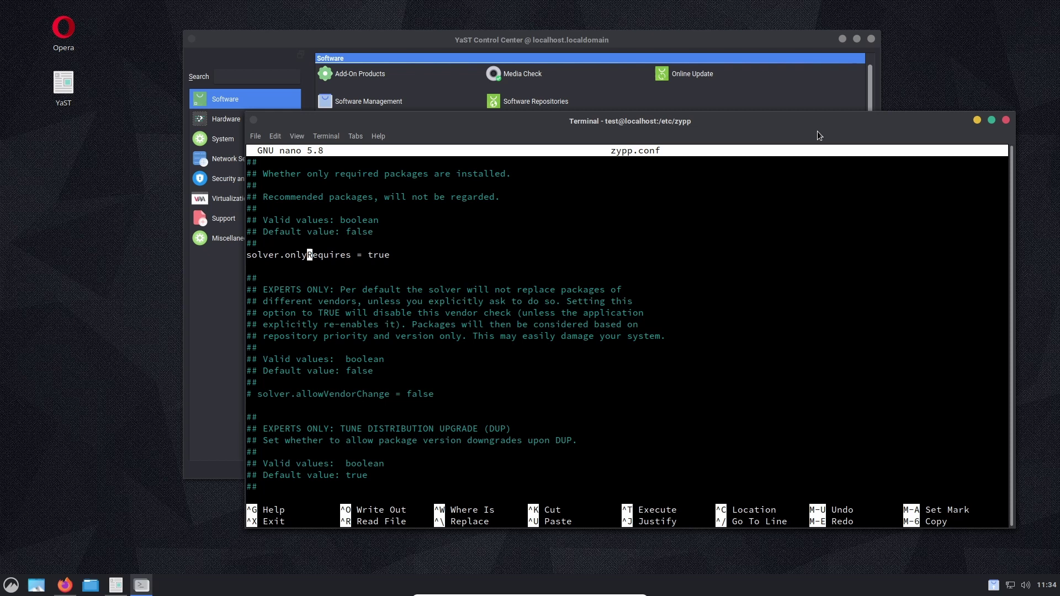
left_click_drag(807, 127, 793, 121)
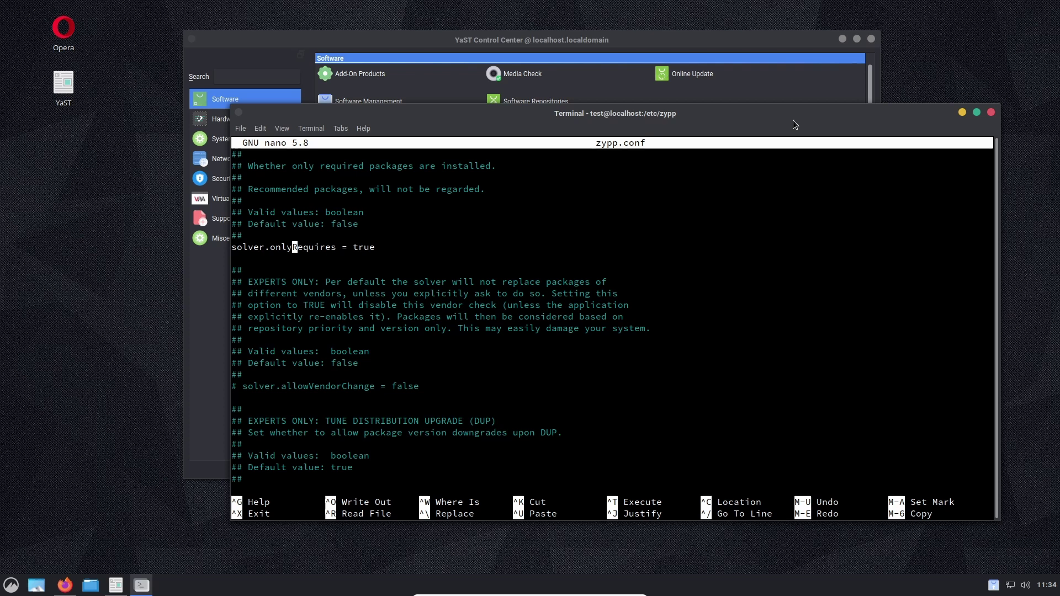
double_click(303, 246)
Exit nano keeping solver.onlyRequires = true, then recall 'sudo zypper install --recommends gedit'
key("ctrl+x")
type("ls")
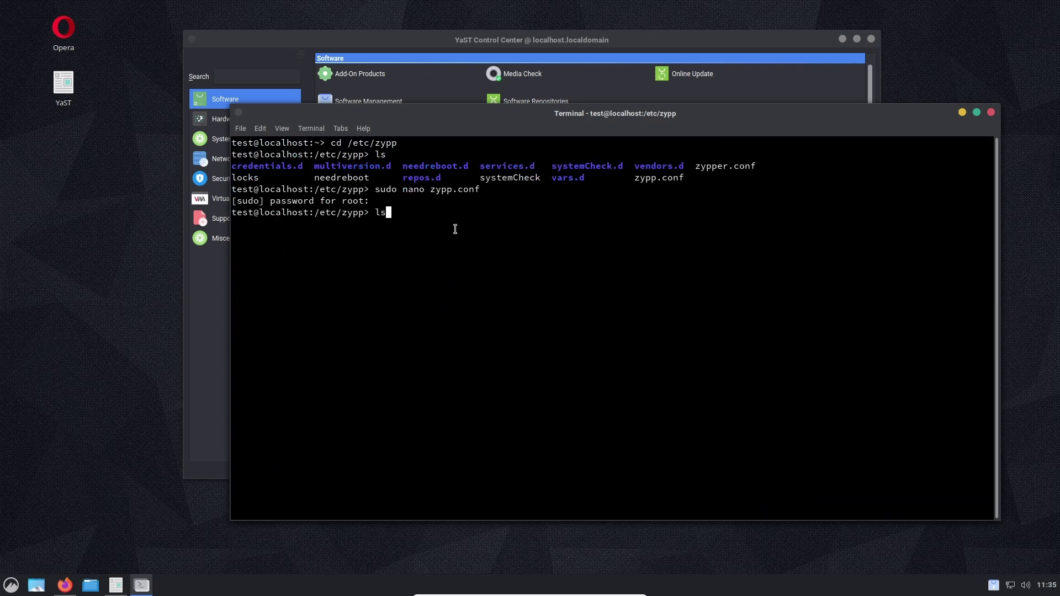
key("Up")
key("Up")
key("Up")
key("Up")
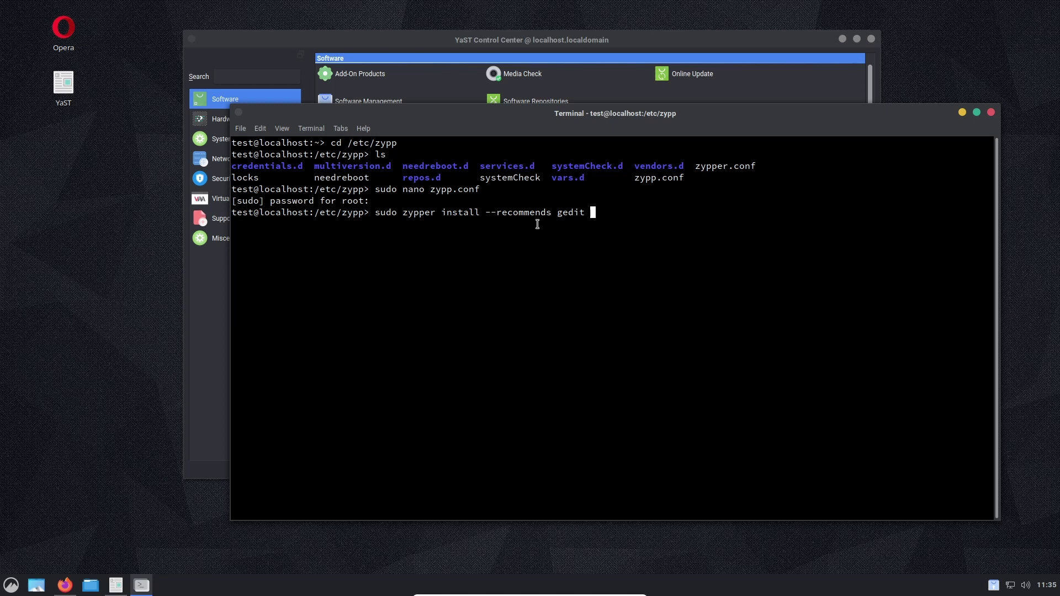
From YaST Control Center, untick Install Recommended Packages under Software Management's Dependencies menu and recheck it
left_click(426, 42)
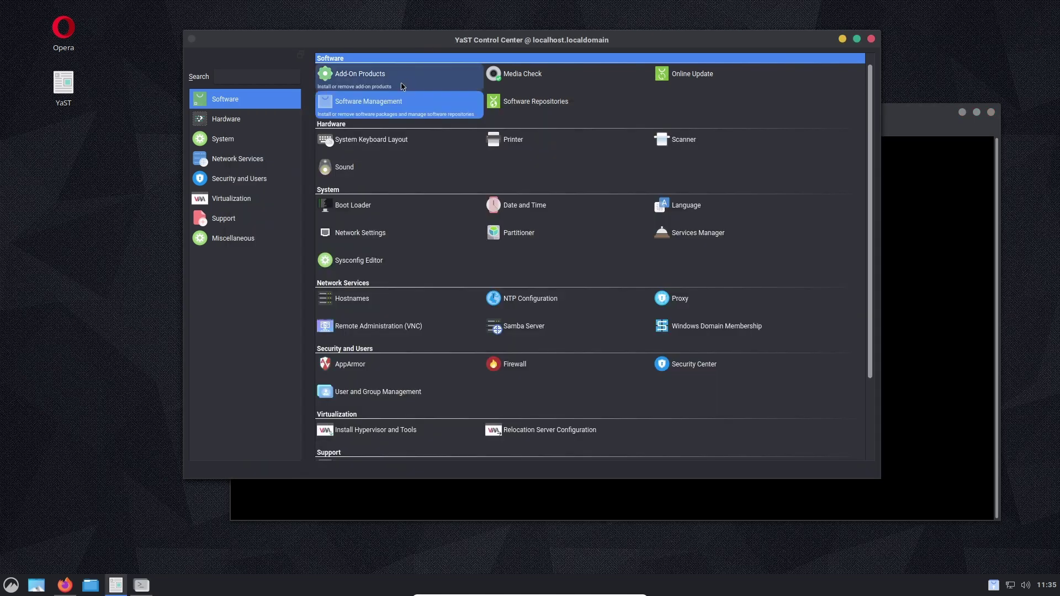
left_click(368, 108)
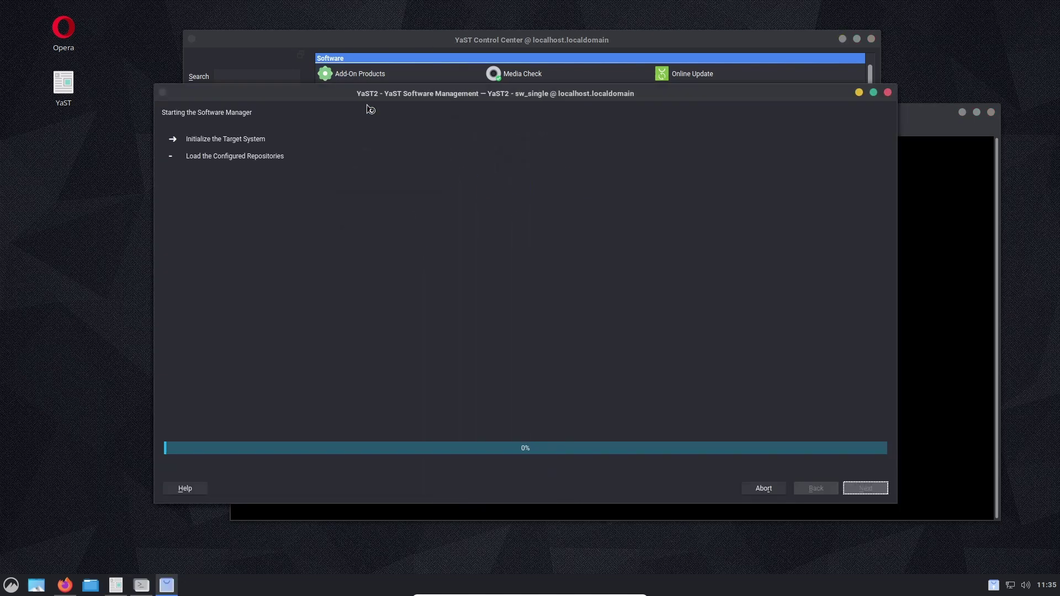
left_click(308, 109)
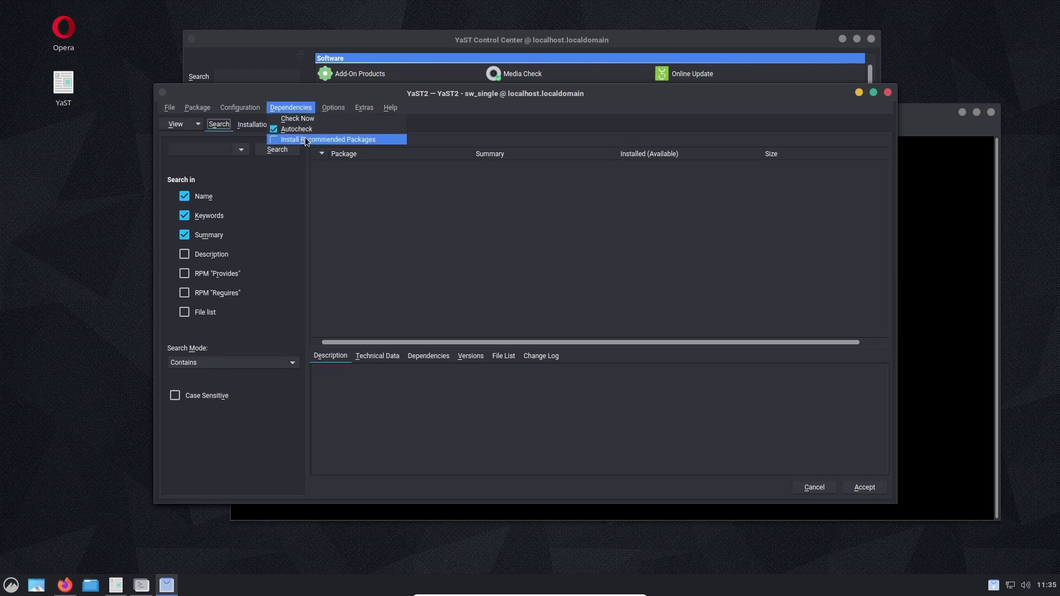
left_click(318, 153)
left_click(297, 108)
left_click(321, 140)
left_click(297, 108)
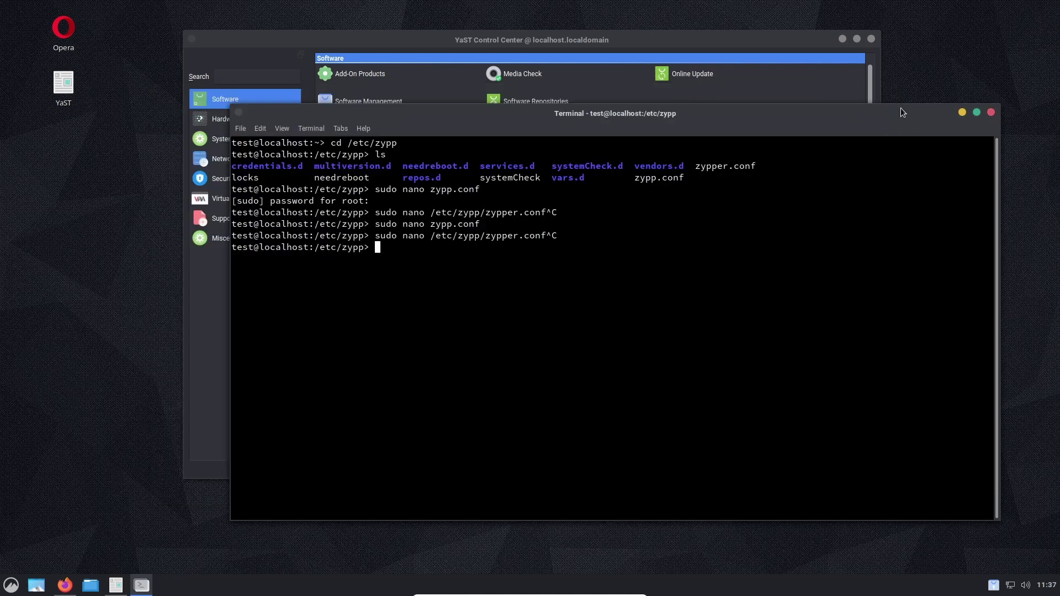
Open /etc/zypp/zypper.conf in nano with sudo and highlight the solver.onlyRequires reference under [solver]
key("Up")
key("Up")
key("Up")
key("Up")
key("Up")
key("Up")
key("Up")
key("Return")
scroll(743, 248, "down", 20)
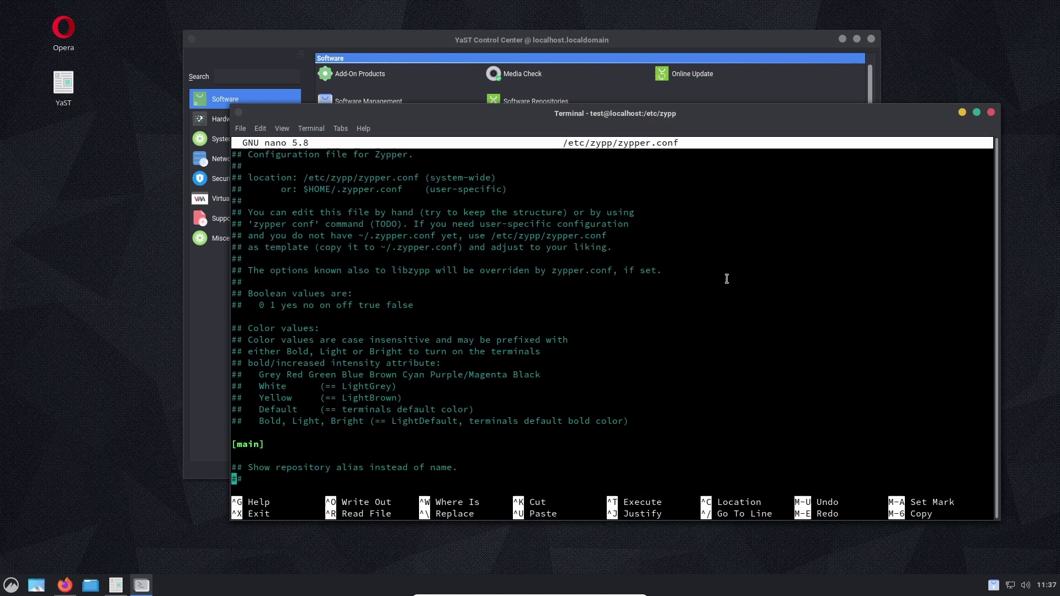
scroll(727, 278, "down", 4)
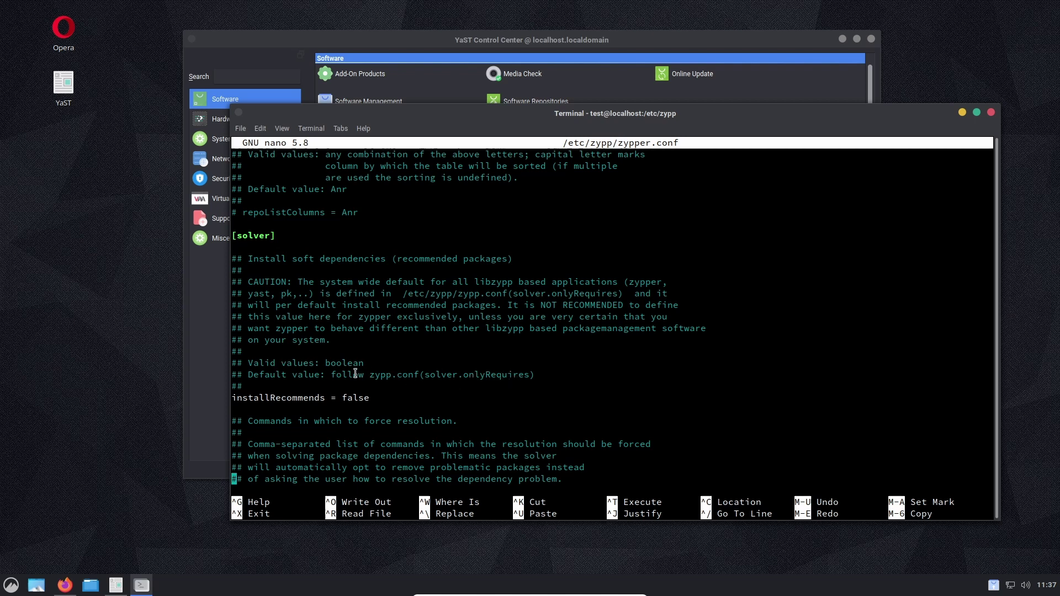
left_click_drag(373, 376, 518, 376)
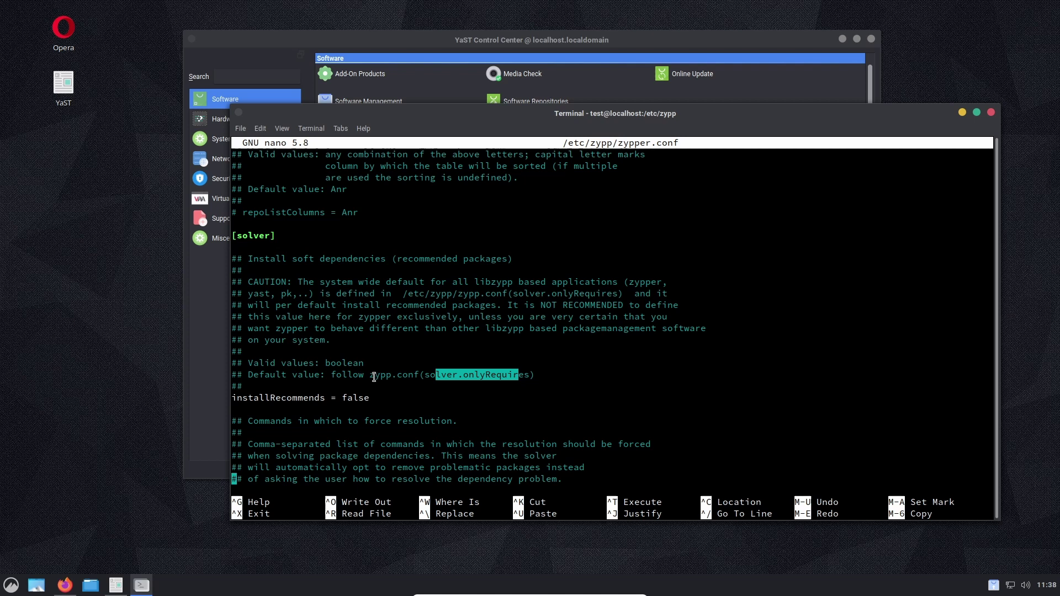
Close zypper.conf, reopen zypp.conf in nano, and highlight its /etc/zypp/zypp.conf path in the header
key("ctrl+x")
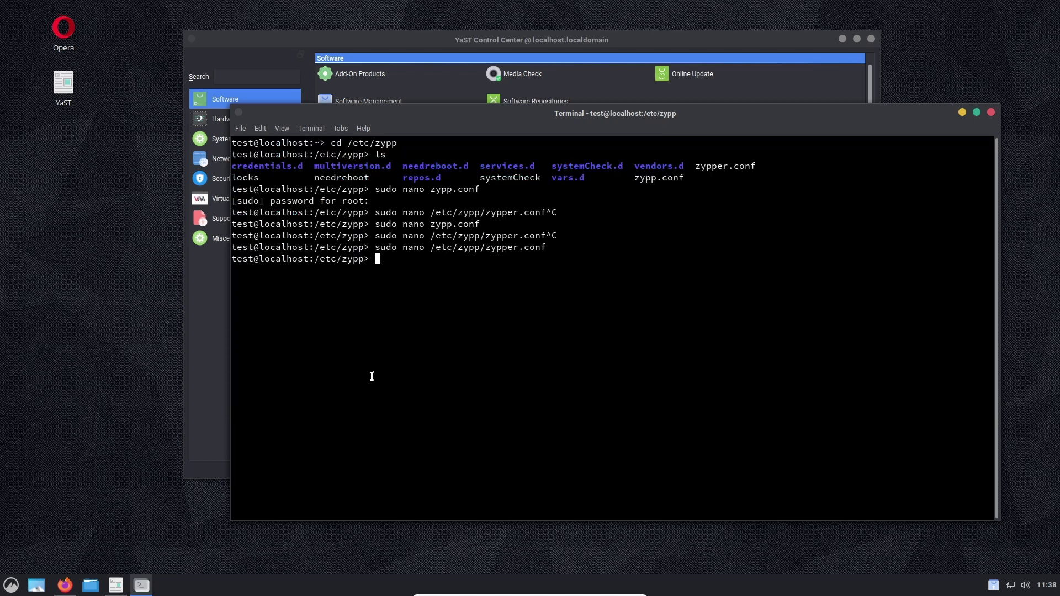
key("Up")
key("Up")
key("Return")
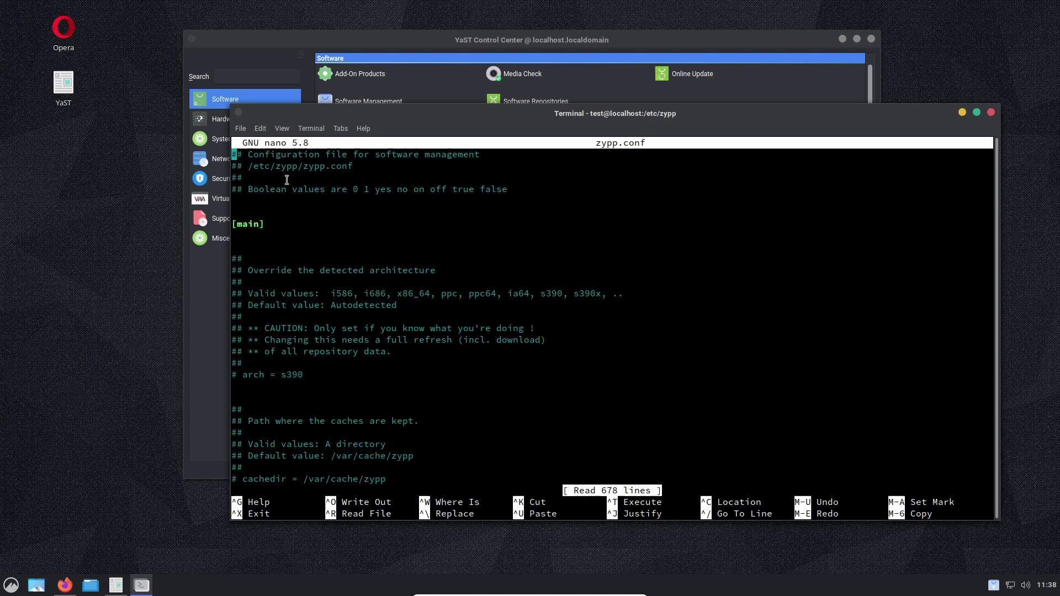
left_click_drag(248, 166, 354, 168)
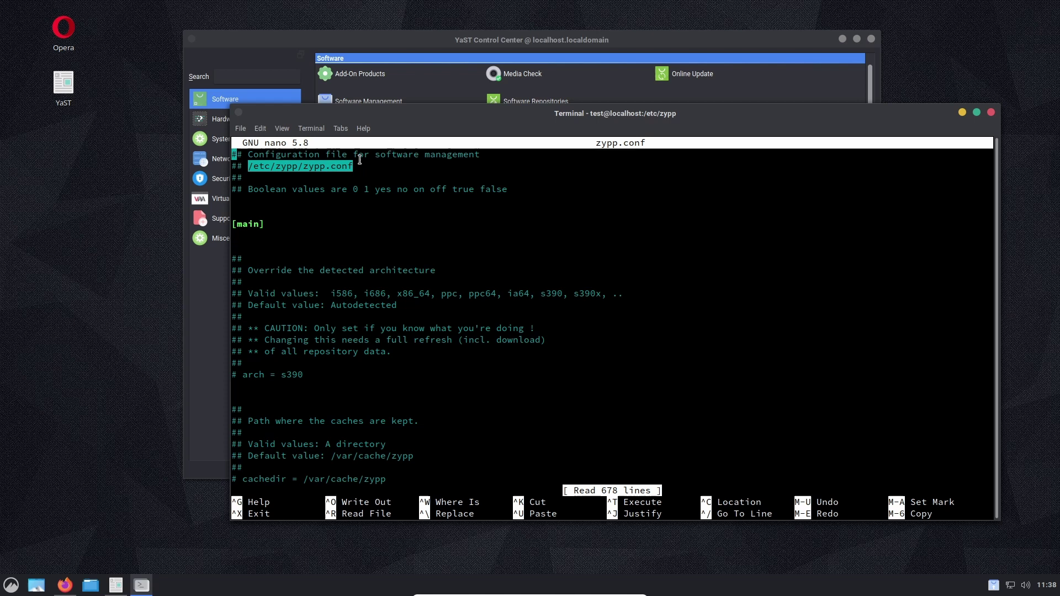
Close zypp.conf and highlight zypp.conf versus zypper.conf in the earlier terminal commands
key("ctrl+c")
key("ctrl+x")
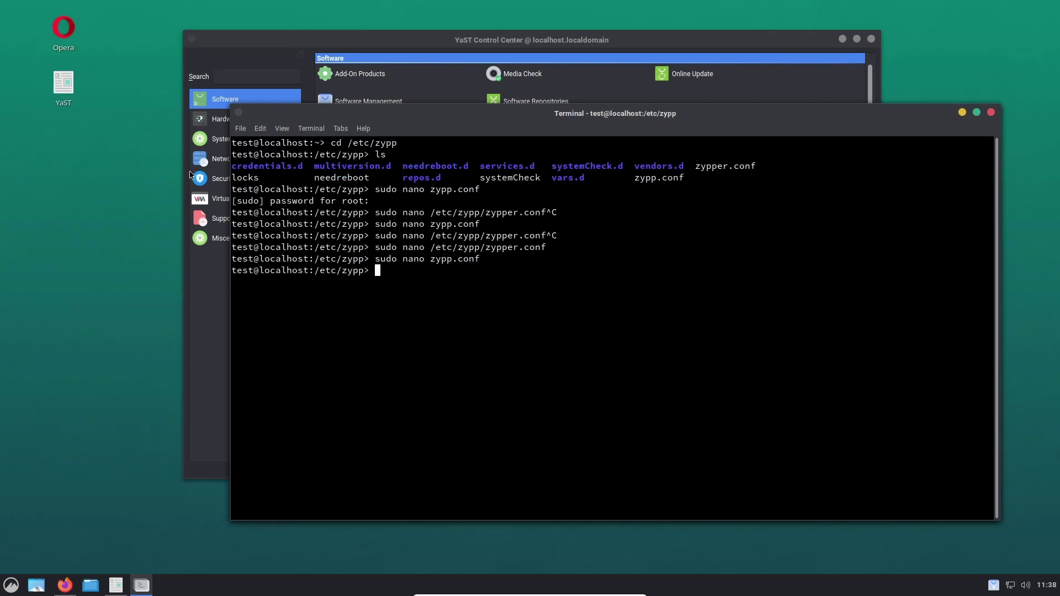
left_click_drag(430, 259, 473, 259)
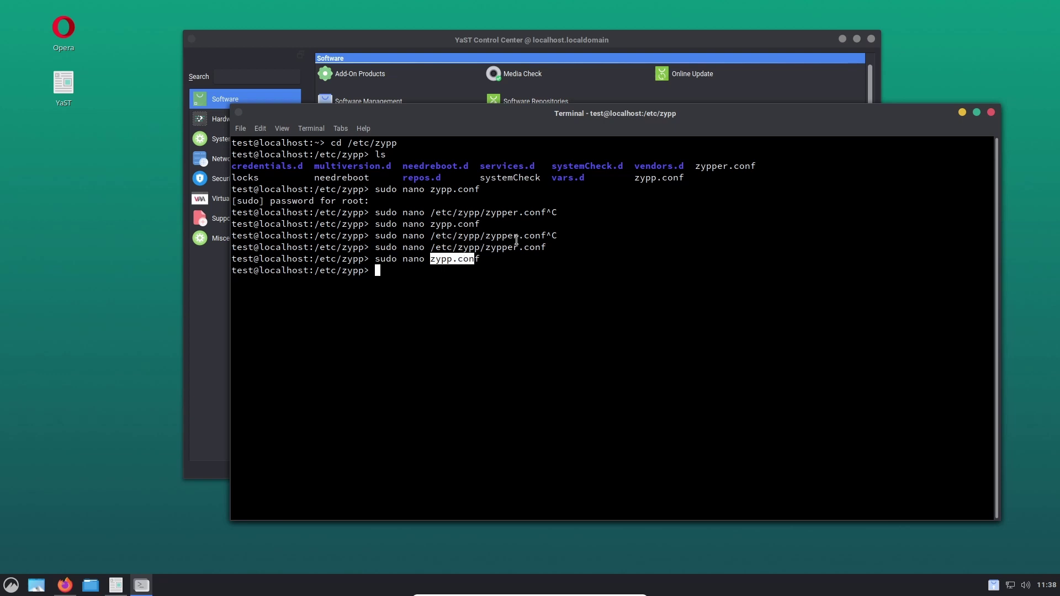
left_click_drag(487, 235, 545, 236)
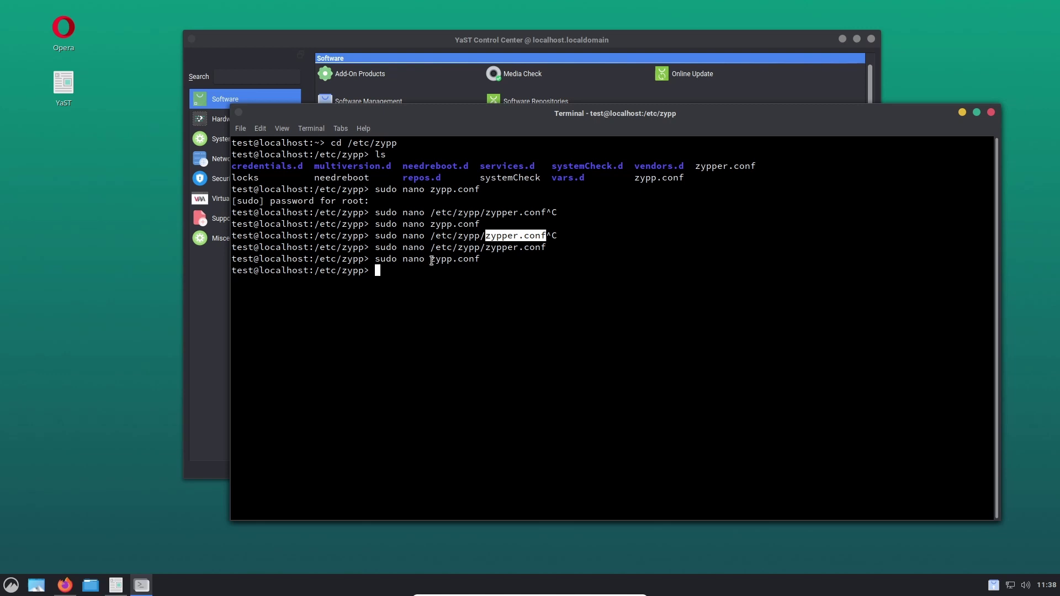
left_click_drag(431, 259, 479, 258)
left_click(477, 258)
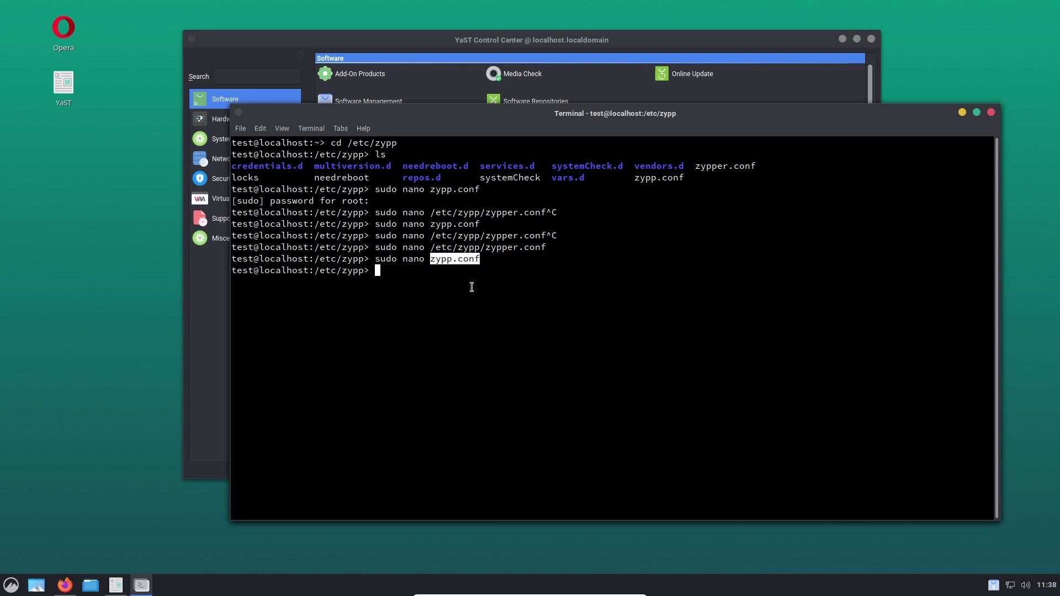
left_click(479, 259)
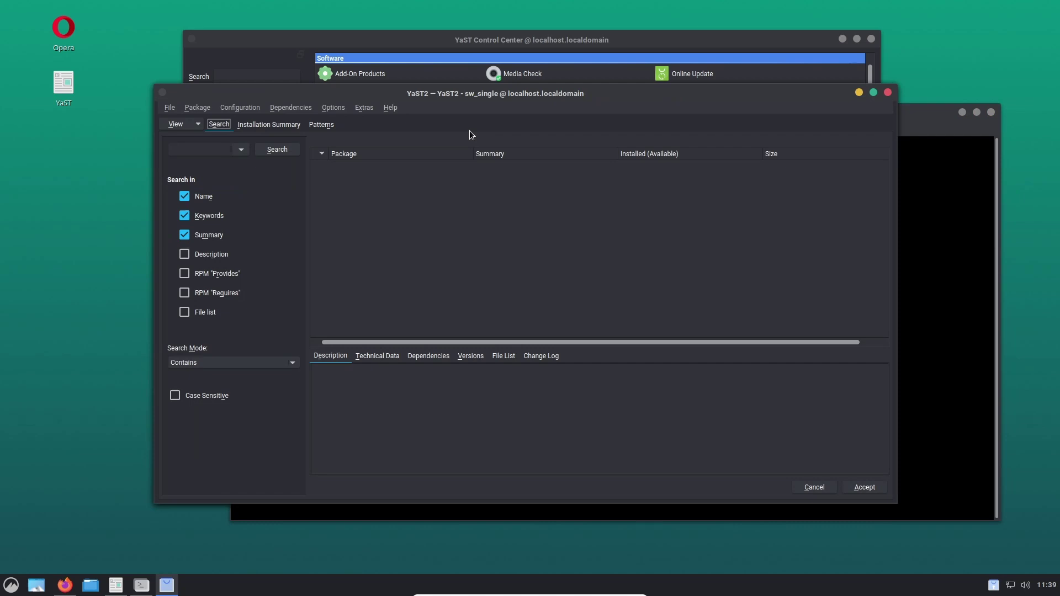